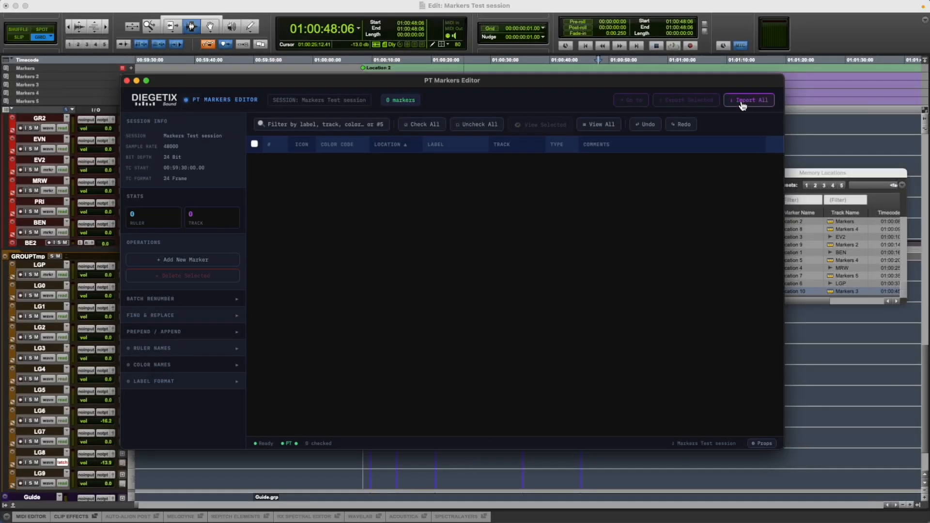
# Step: Import all markers from the current Pro Tools session
pyautogui.click(742, 102)
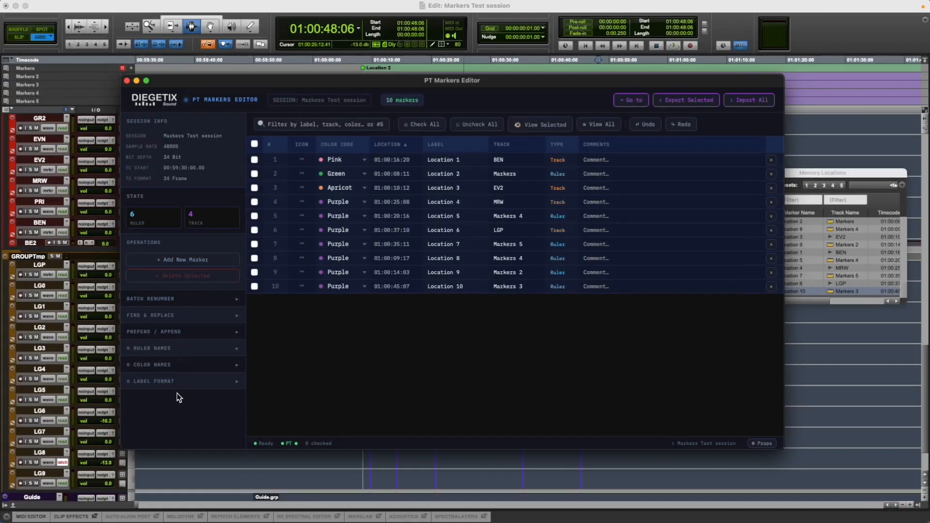
# Step: Filter the marker list by the number range #2-6, and clear the filter
pyautogui.click(290, 123)
pyautogui.write('#')
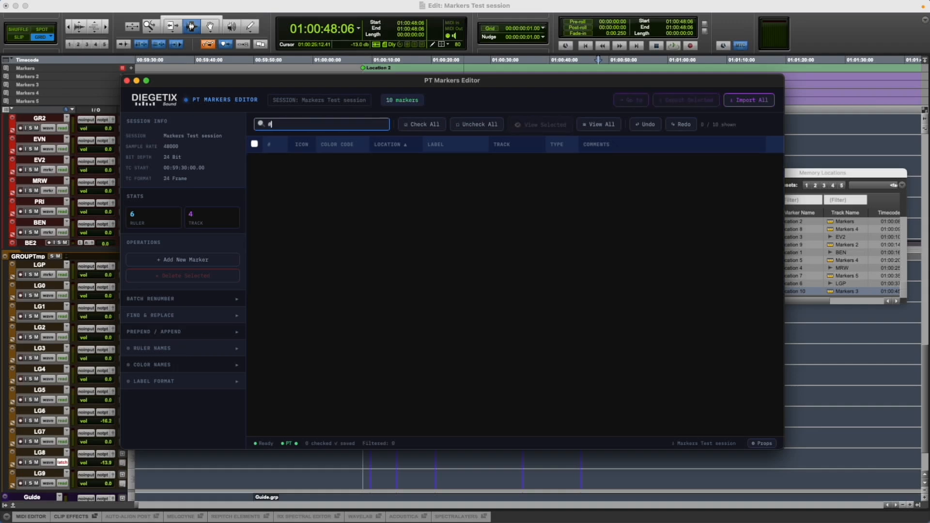
pyautogui.write('2-6')
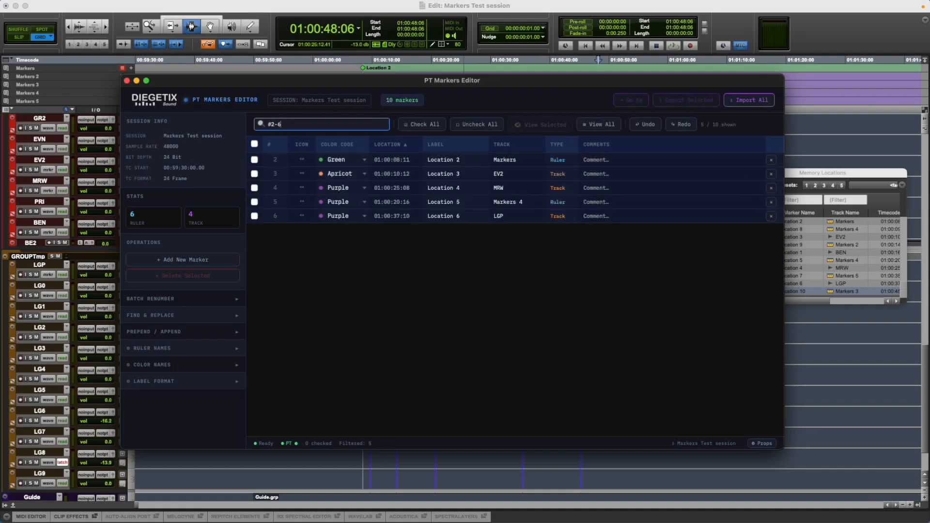
pyautogui.press('super+a')
pyautogui.press('BackSpace')
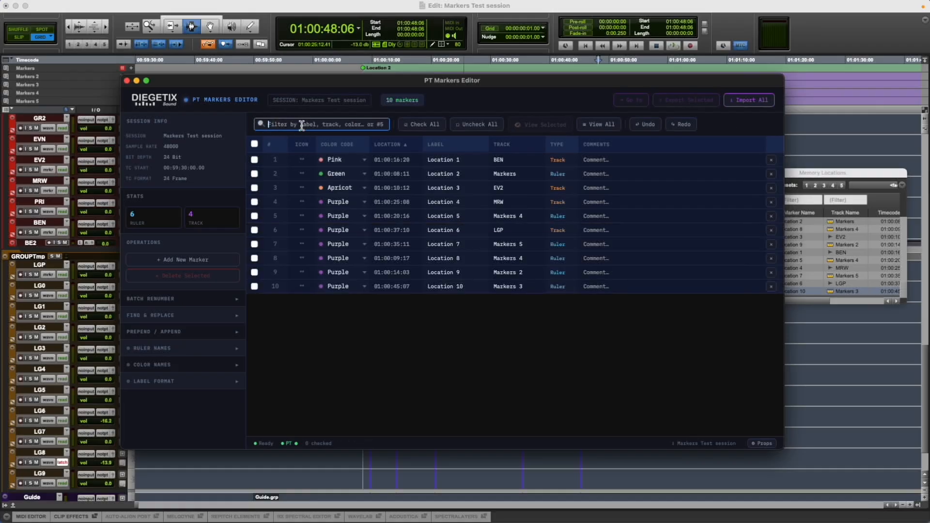
# Step: Filter the marker list by the color purple and by the track lgp, clearing the filter each time
pyautogui.write('purple')
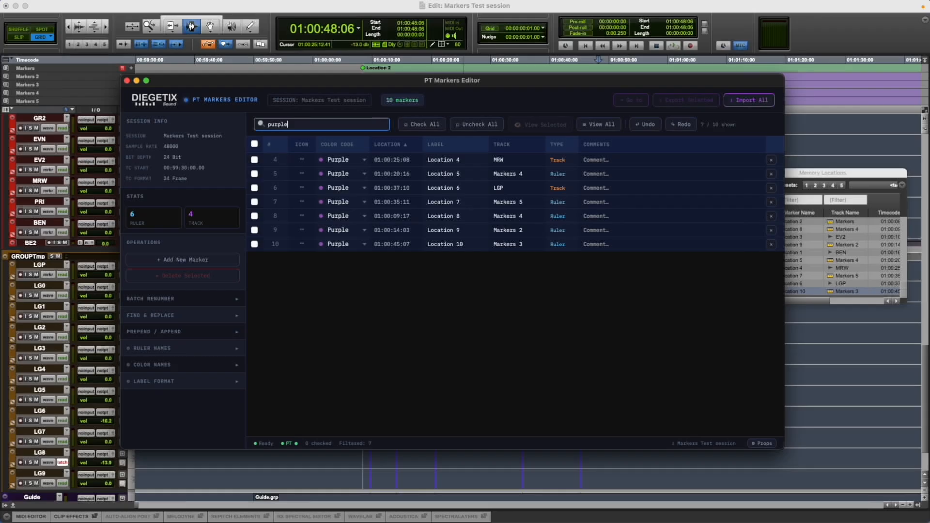
pyautogui.press('BackSpace')
pyautogui.press('BackSpace')
pyautogui.press('BackSpace')
pyautogui.press('BackSpace')
pyautogui.press('BackSpace')
pyautogui.press('BackSpace')
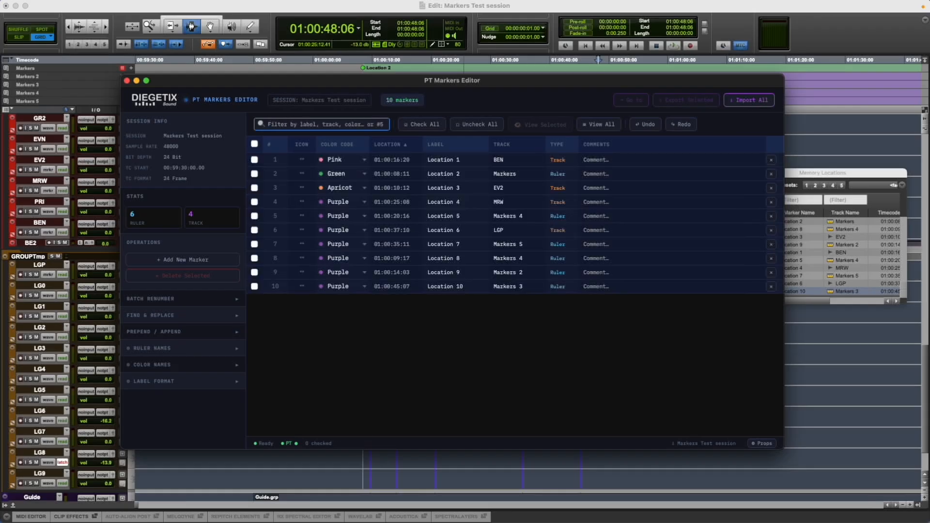
pyautogui.write('lgp')
pyautogui.press('BackSpace')
pyautogui.press('BackSpace')
pyautogui.press('BackSpace')
# Step: Try sorting the marker table by number, color code, location, label, track and type, ending with ascending location
pyautogui.click(275, 145)
pyautogui.click(275, 145)
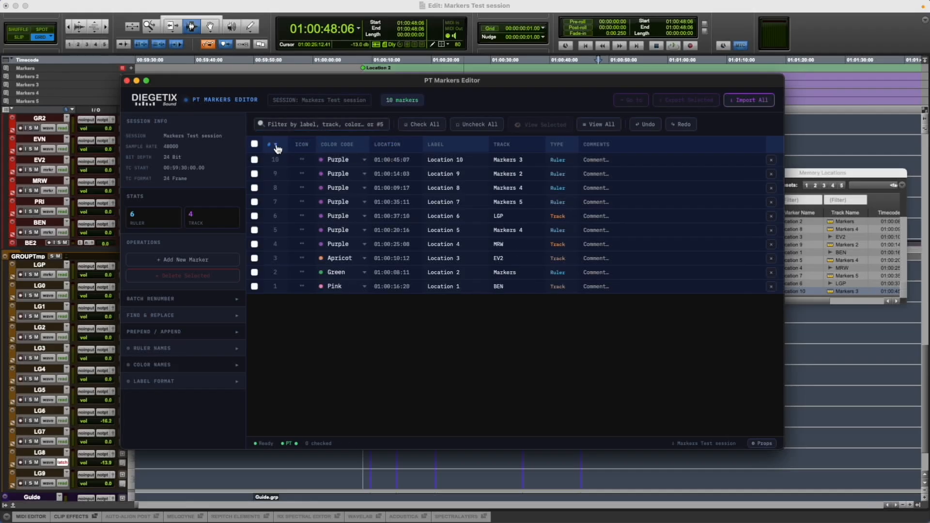
pyautogui.click(279, 148)
pyautogui.click(346, 150)
pyautogui.click(347, 152)
pyautogui.click(401, 150)
pyautogui.click(443, 149)
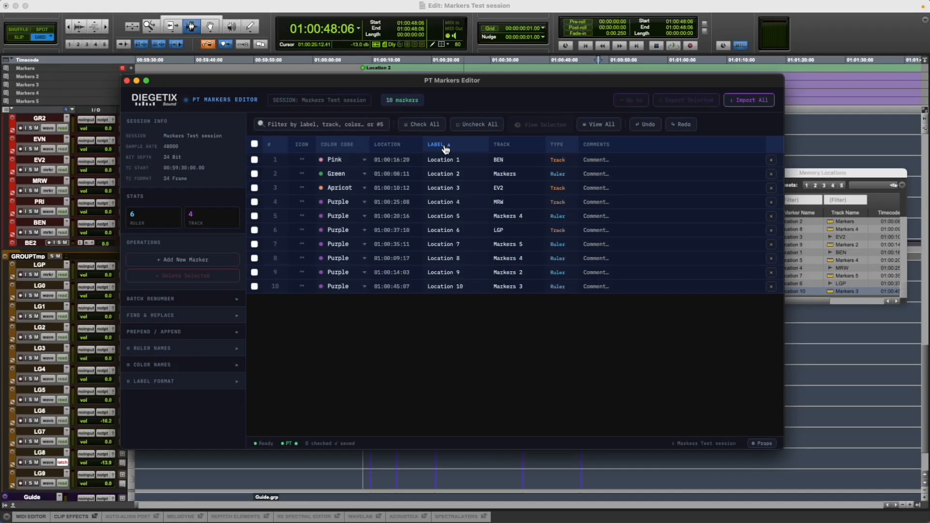
pyautogui.click(499, 149)
pyautogui.click(507, 150)
pyautogui.click(557, 147)
pyautogui.click(557, 146)
pyautogui.click(391, 144)
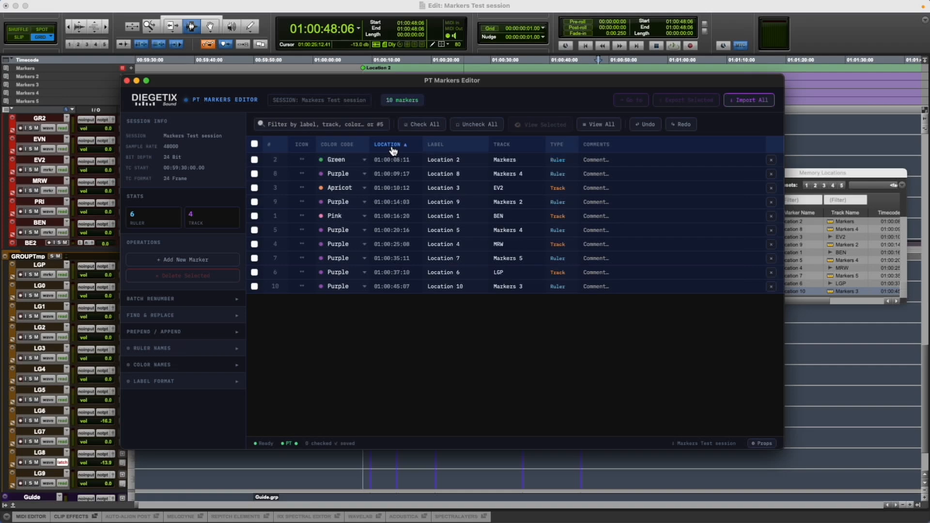
# Step: Sort the marker table by track in ascending order and narrow the Label and Track columns
pyautogui.click(491, 146)
pyautogui.moveTo(488, 146); pyautogui.dragTo(482, 150)
pyautogui.click(477, 145)
pyautogui.moveTo(543, 146); pyautogui.dragTo(534, 150)
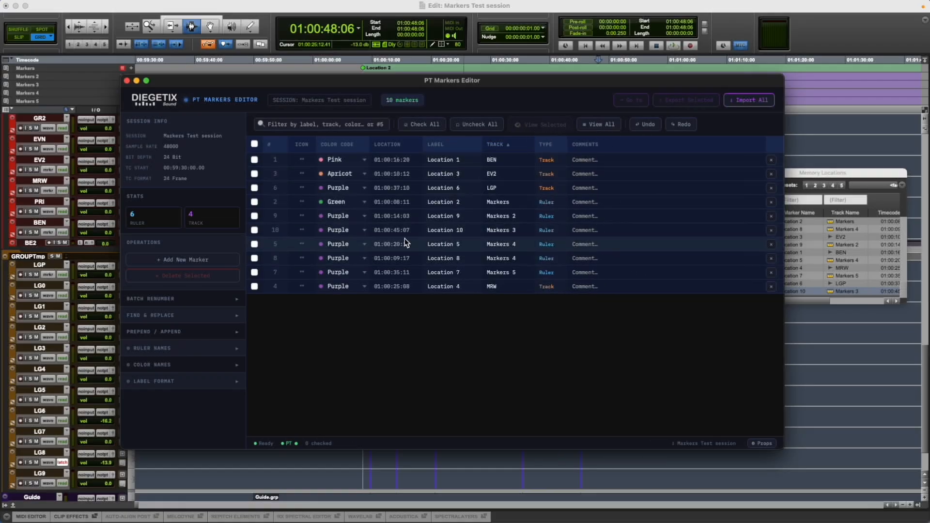
# Step: Examine the form for adding a new marker and the batch renumber options without applying either
pyautogui.click(205, 264)
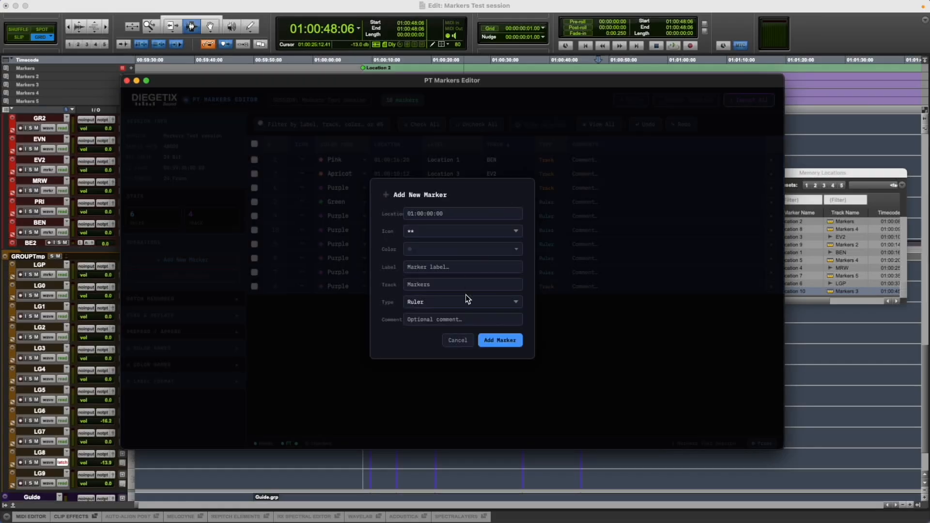
pyautogui.click(458, 341)
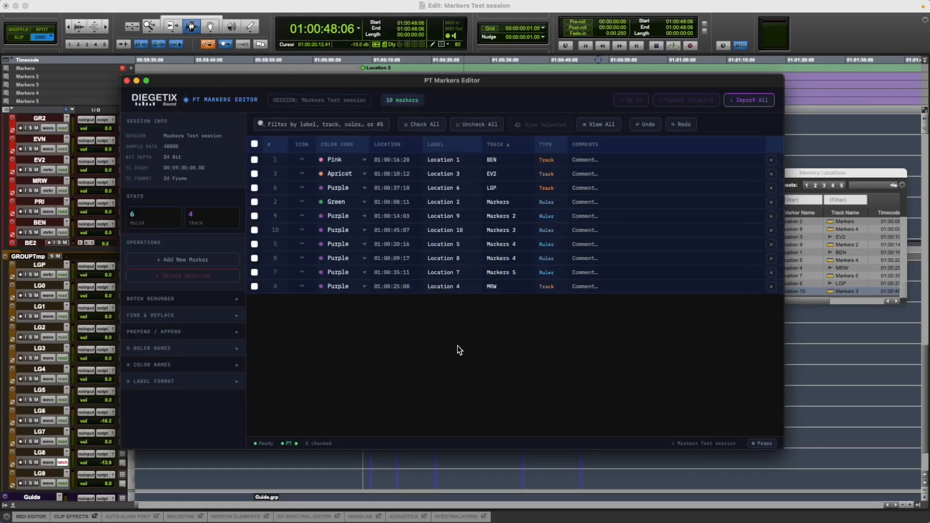
pyautogui.click(235, 305)
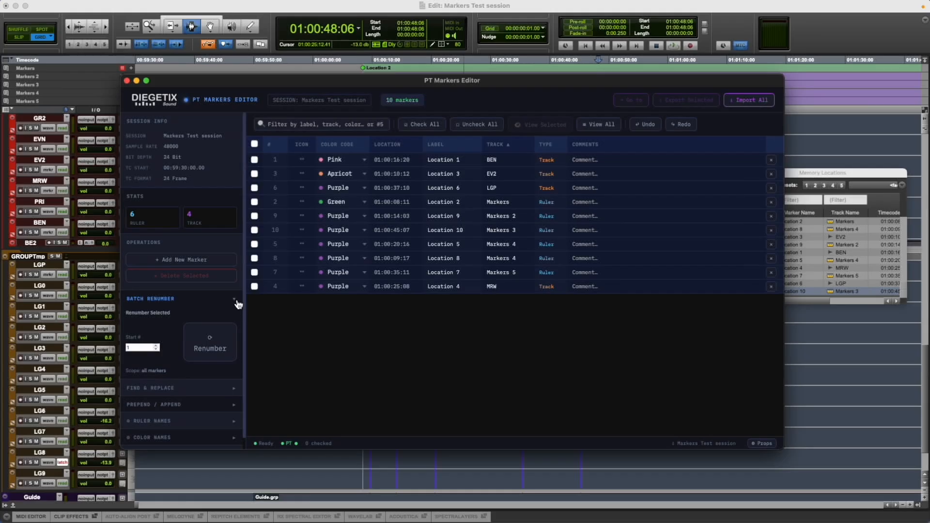
pyautogui.click(237, 303)
# Step: Replace the comments of all markers with "Demo Session_", using == to match everything
pyautogui.click(236, 315)
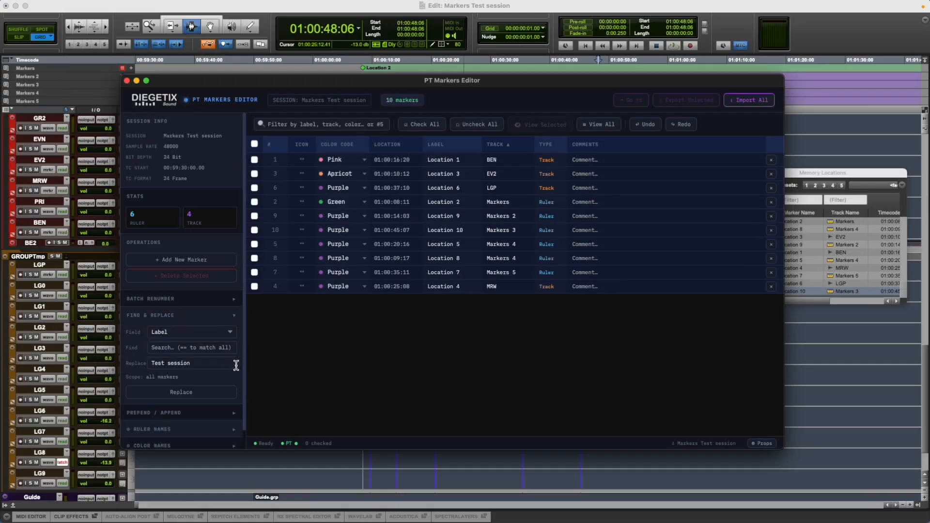
pyautogui.click(212, 332)
pyautogui.click(214, 341)
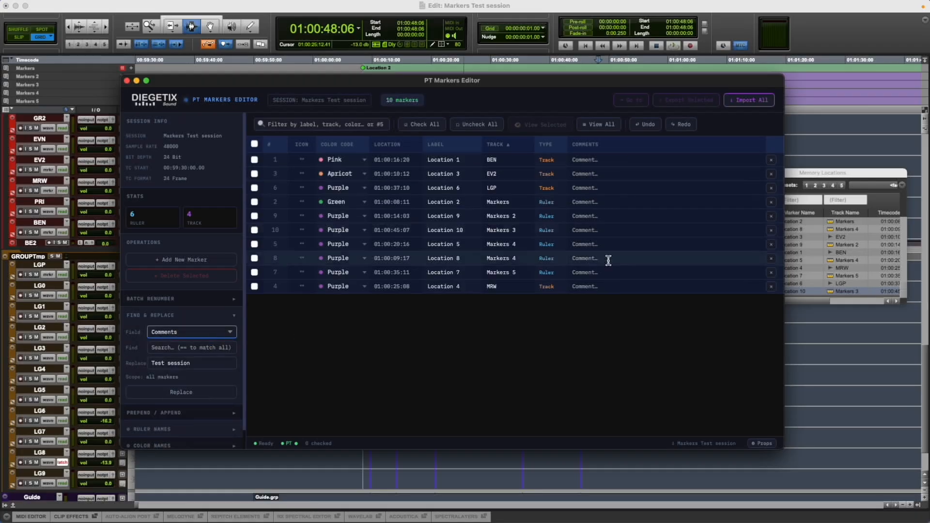
pyautogui.click(174, 349)
pyautogui.write('==')
pyautogui.tripleClick(161, 363)
pyautogui.press('BackSpace')
pyautogui.write('Demo')
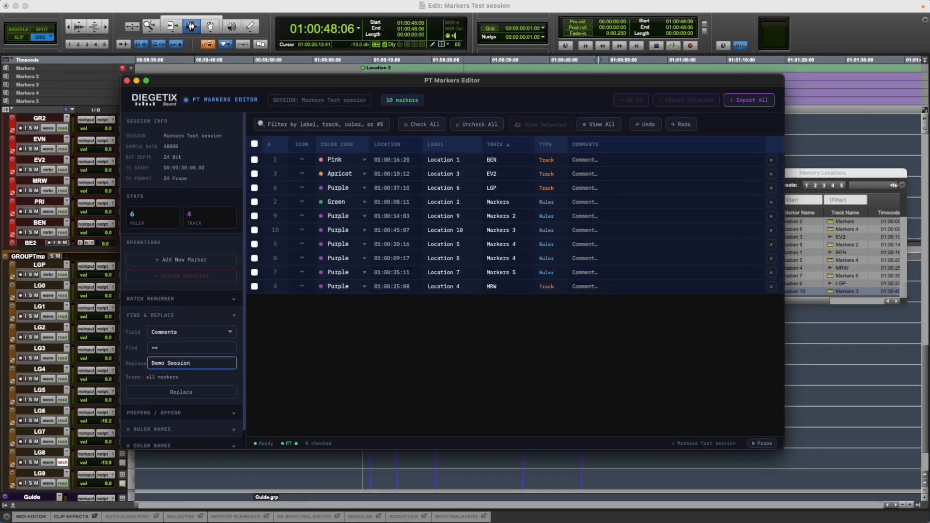
pyautogui.click(170, 394)
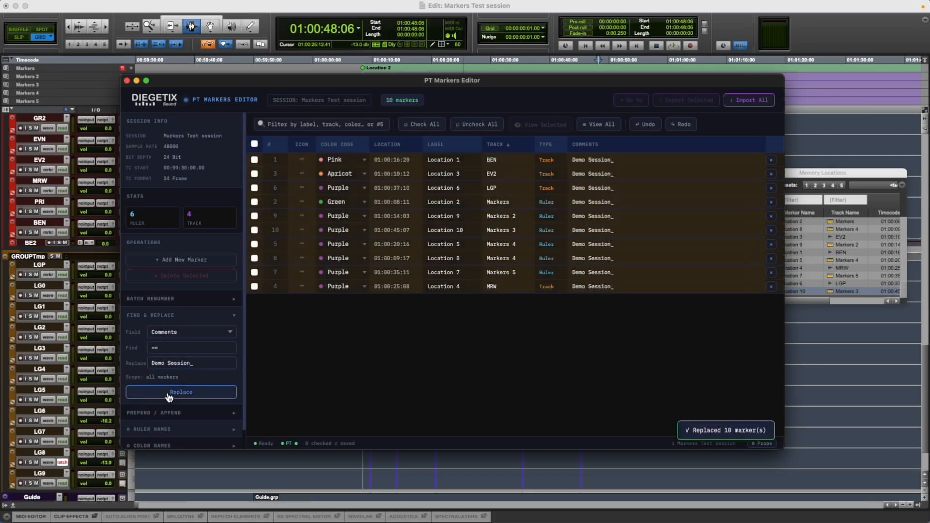
# Step: Replace the ** icon with the warning triangle icon on all markers
pyautogui.click(212, 333)
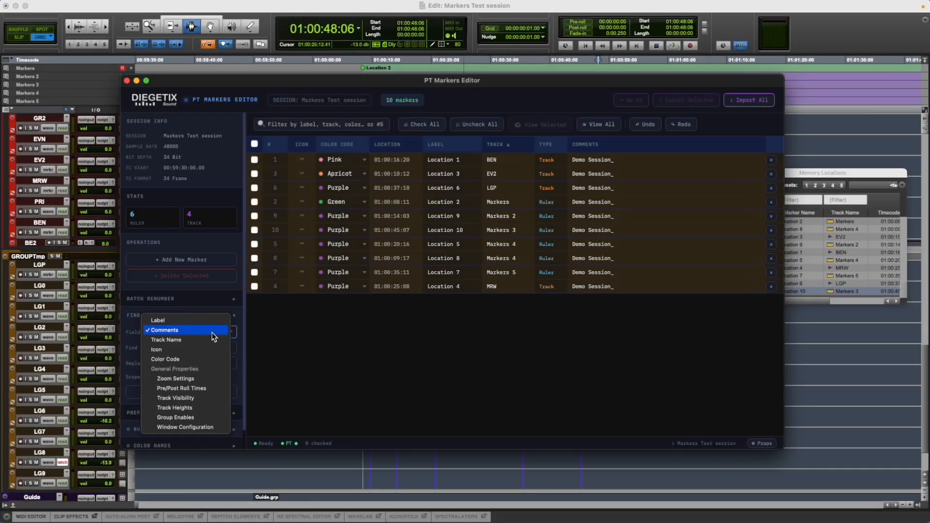
pyautogui.click(199, 350)
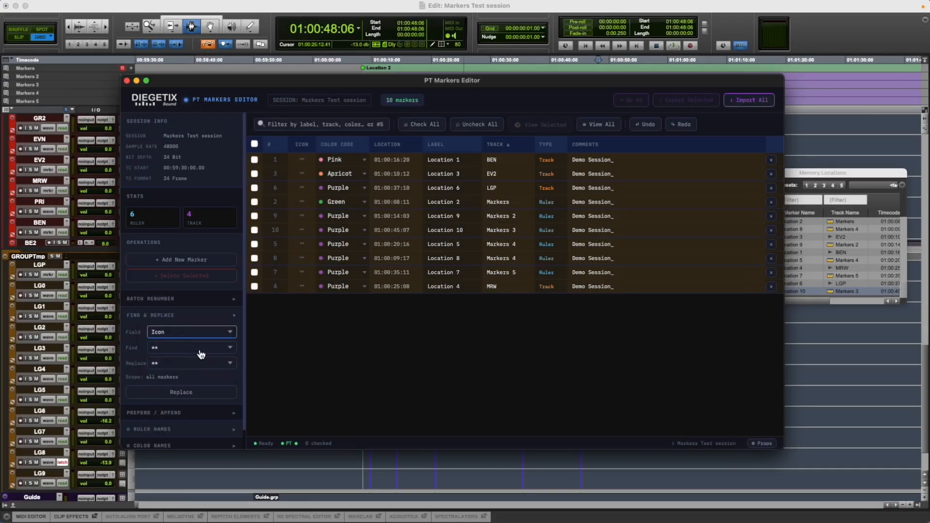
pyautogui.click(208, 364)
pyautogui.click(191, 381)
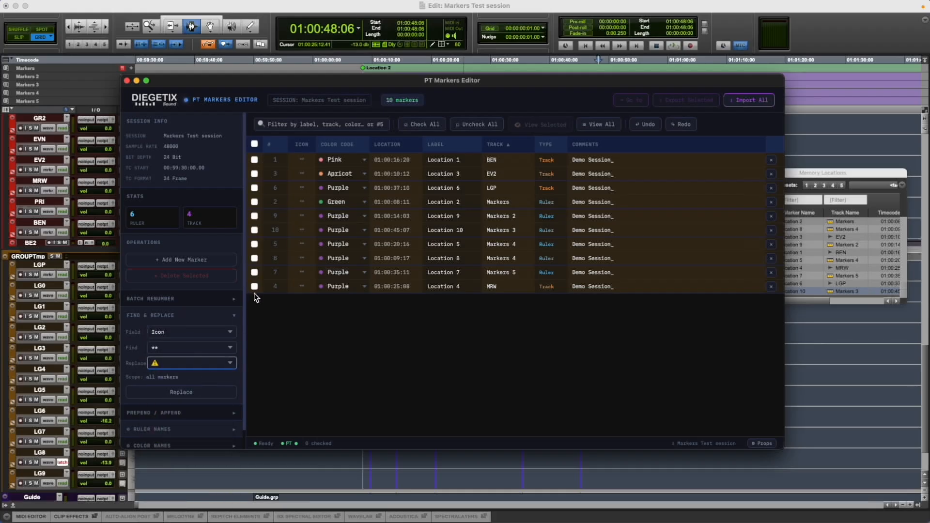
pyautogui.click(189, 395)
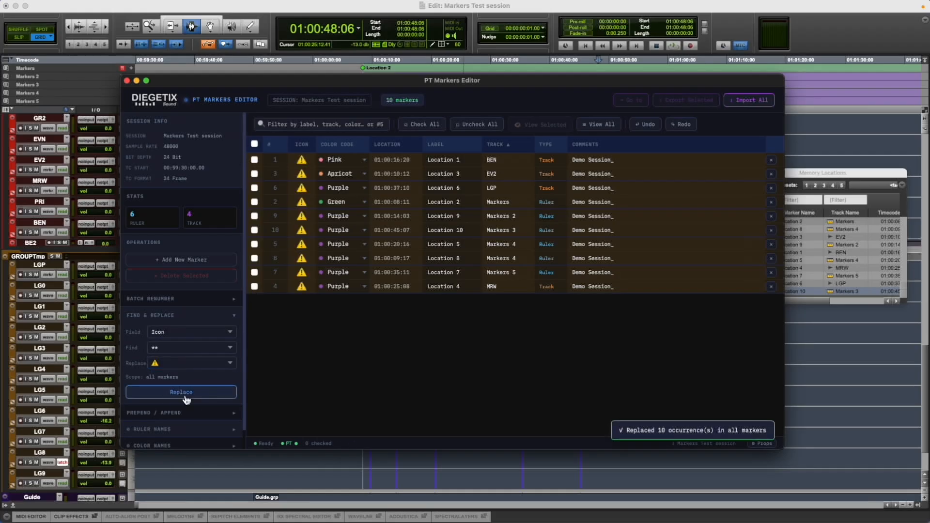
# Step: Replace the warning icon with the star icon on the Location 2, Location 5 and Location 4 markers only
pyautogui.click(254, 201)
pyautogui.click(254, 244)
pyautogui.click(255, 285)
pyautogui.click(181, 347)
pyautogui.click(181, 365)
pyautogui.click(189, 363)
pyautogui.click(177, 401)
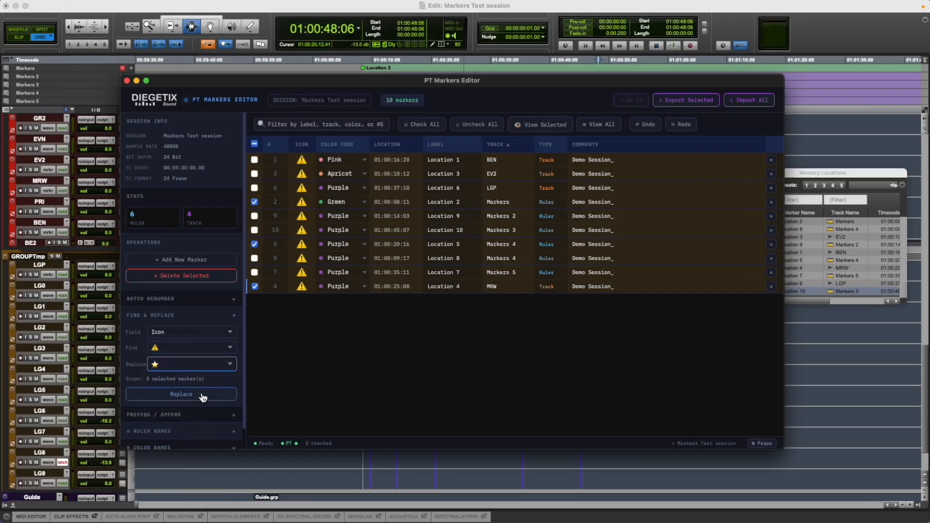
pyautogui.click(202, 395)
# Step: Replace the warning icon with the alarm clock icon on only the Location 10 and Location 3 markers
pyautogui.press('Escape')
pyautogui.click(256, 232)
pyautogui.click(254, 173)
pyautogui.click(194, 364)
pyautogui.click(183, 389)
pyautogui.click(192, 398)
pyautogui.click(234, 316)
# Step: Open the Prepend / Append options and set their target field to Comments
pyautogui.click(235, 332)
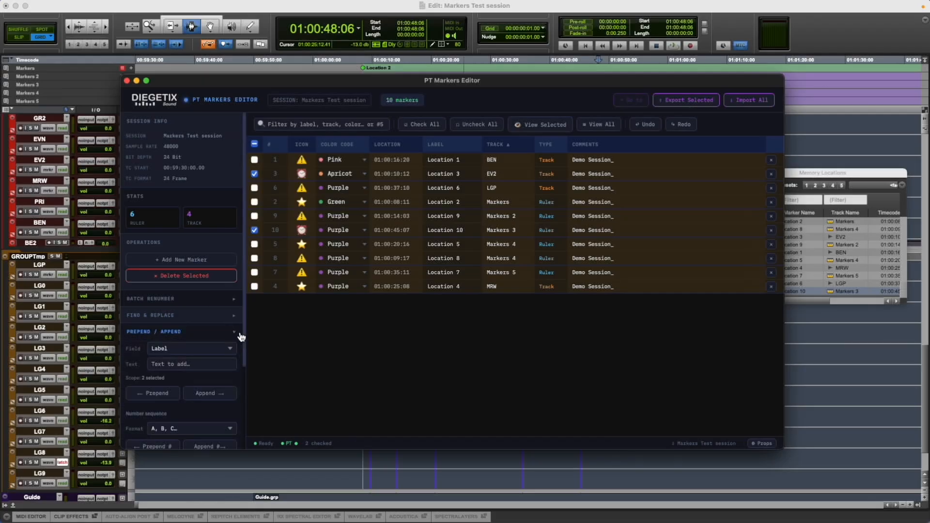
pyautogui.click(228, 349)
pyautogui.click(229, 359)
pyautogui.scroll(-1, 228, 369)
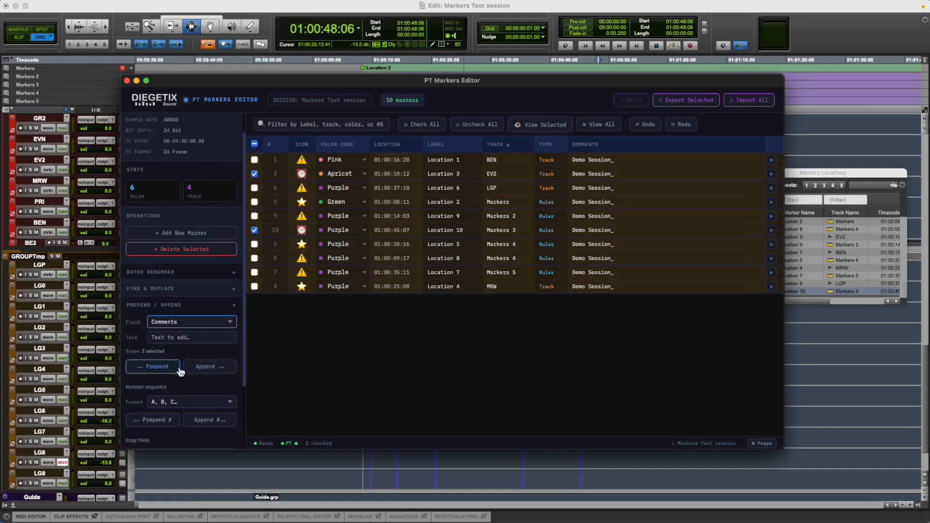
# Step: Append "June 2026_" to the comments of the two selected markers, and undo the change
pyautogui.click(190, 339)
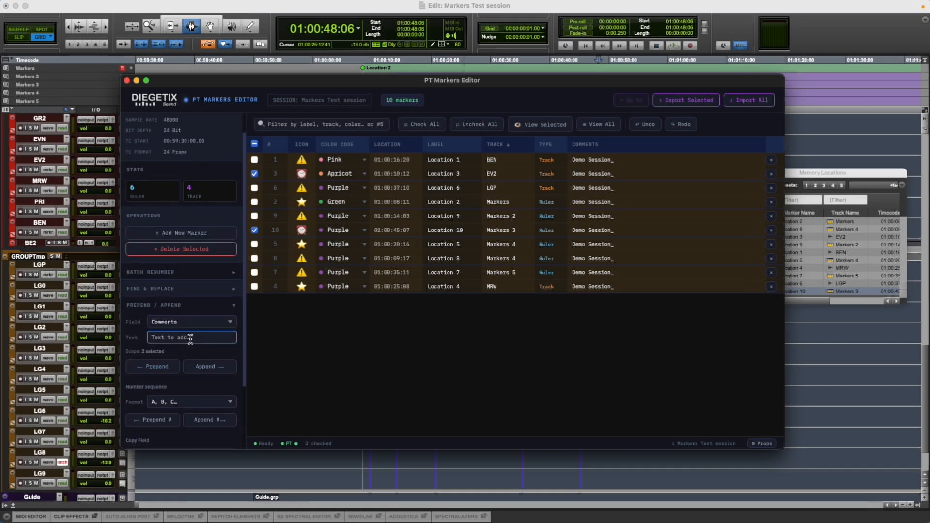
pyautogui.write('June 2026_')
pyautogui.click(209, 367)
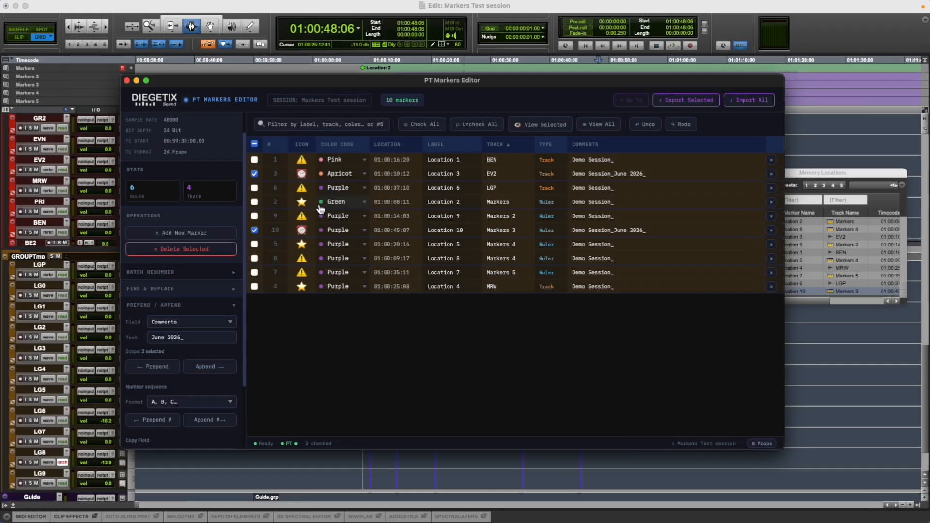
pyautogui.click(648, 126)
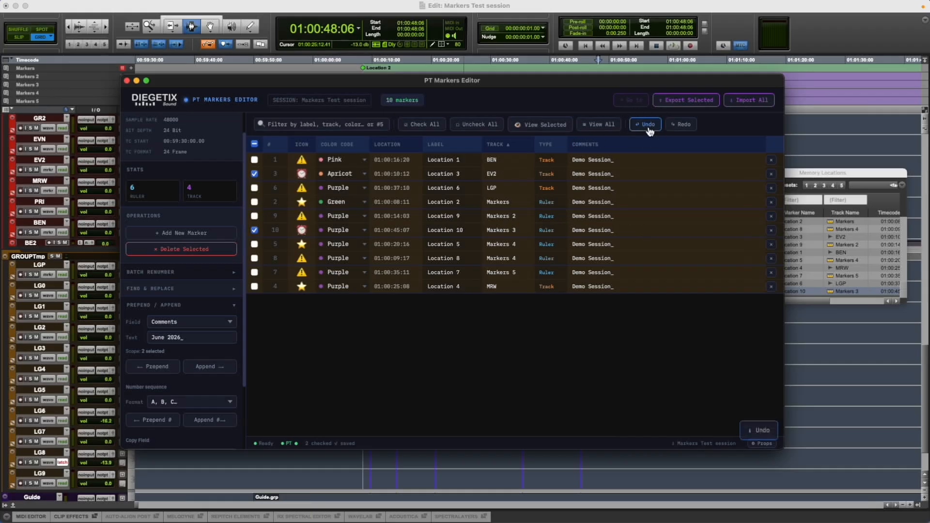
# Step: Deselect all markers and append a possessive first name followed by an underscore to every marker's comment
pyautogui.click(254, 144)
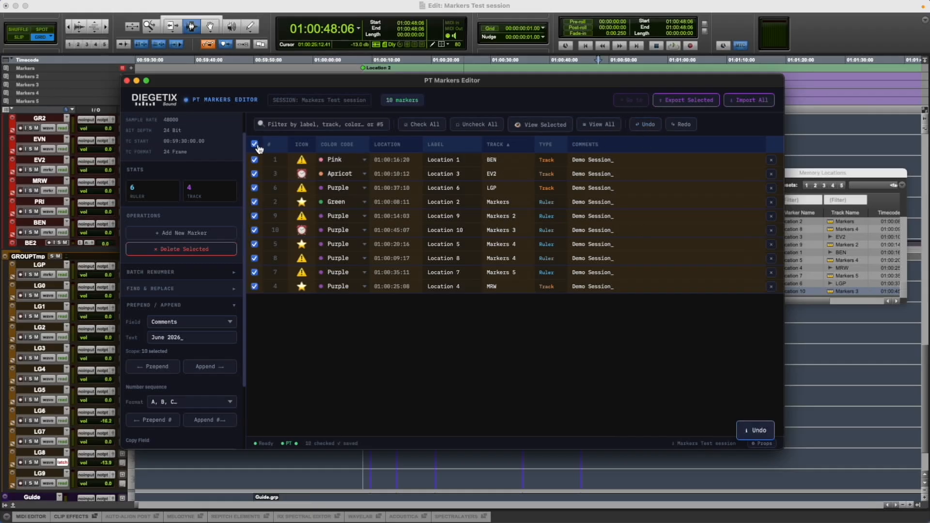
pyautogui.click(254, 145)
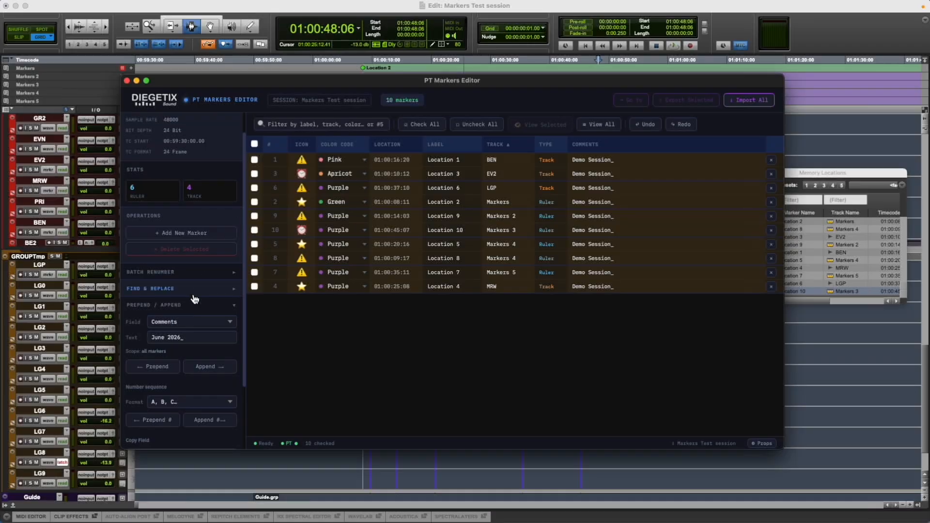
pyautogui.moveTo(191, 338); pyautogui.dragTo(148, 343)
pyautogui.write("Fred's_")
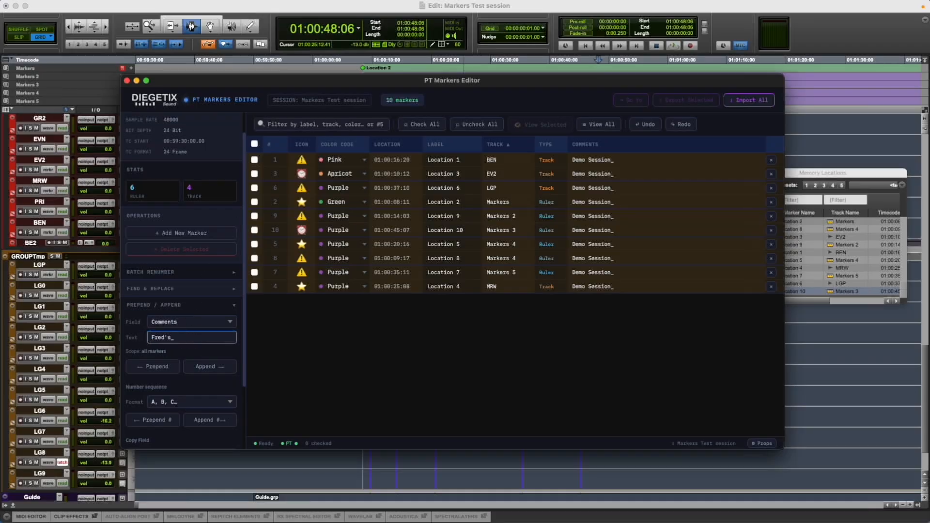
pyautogui.click(209, 369)
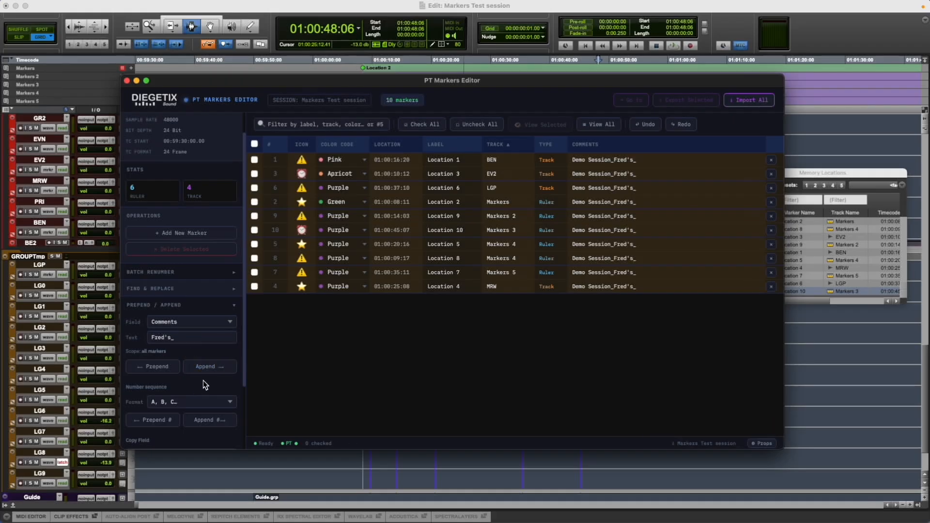
# Step: Append a number sequence in 01, 02, 03… format, starting at 1, to the comments of all markers
pyautogui.scroll(-3, 208, 371)
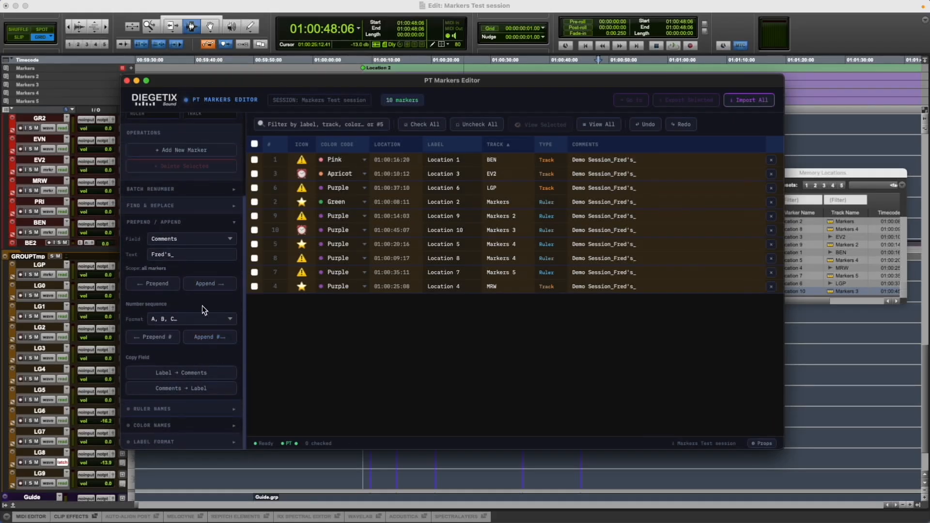
pyautogui.click(194, 319)
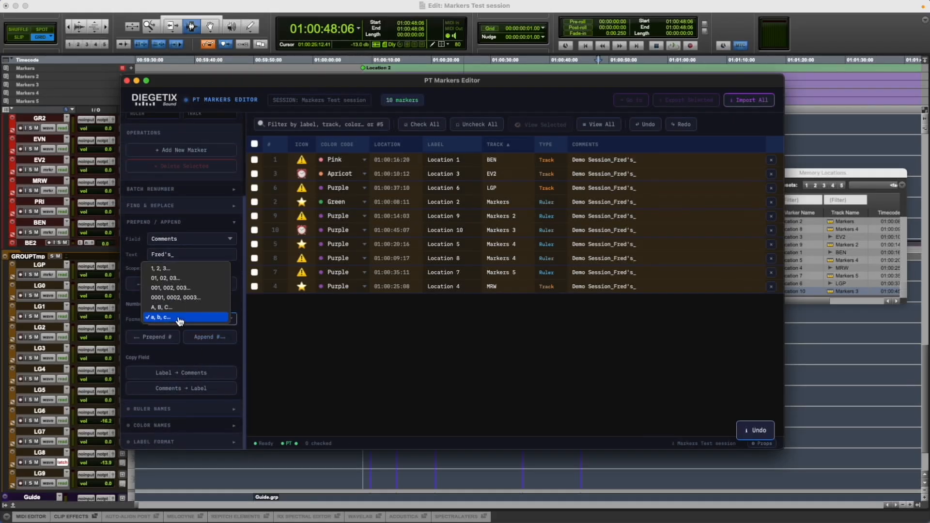
pyautogui.click(183, 277)
pyautogui.click(209, 357)
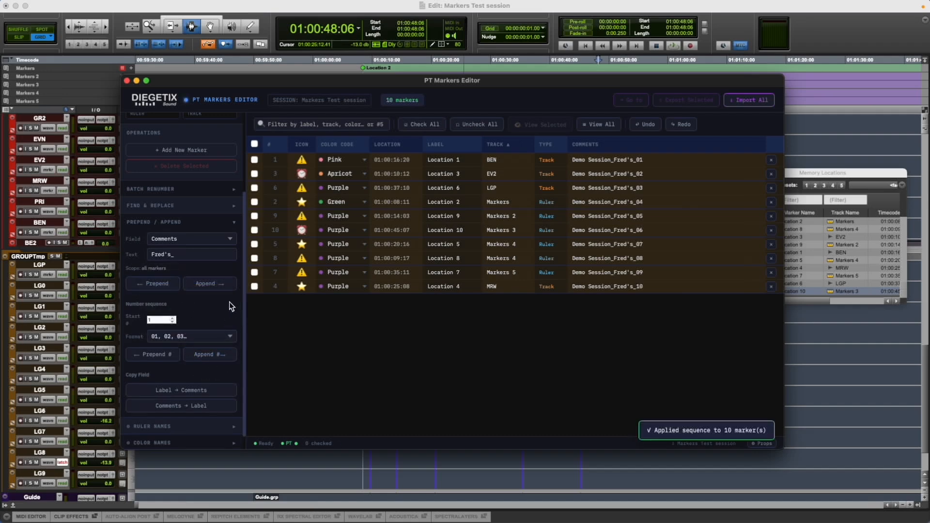
pyautogui.click(236, 224)
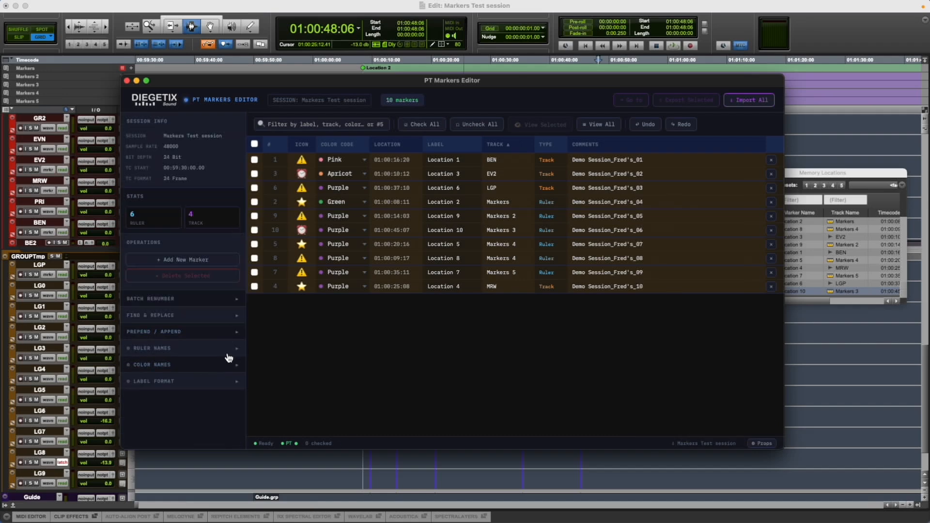
# Step: Review the Pro Tools ruler name slots in the Ruler Names settings
pyautogui.click(239, 352)
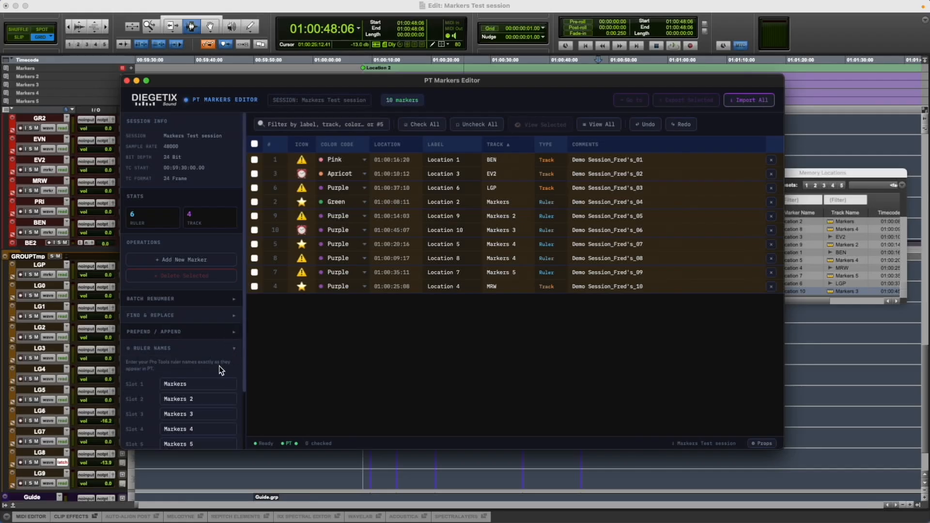
pyautogui.scroll(-3, 219, 365)
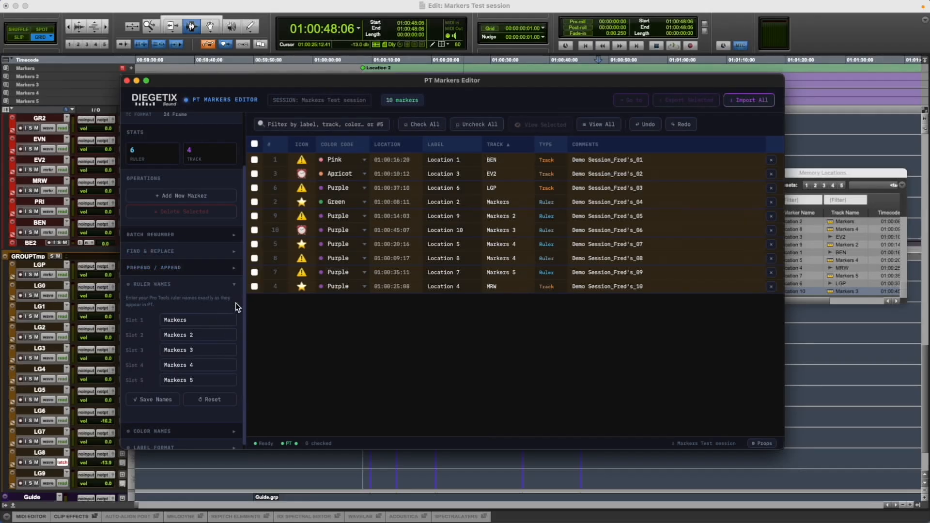
pyautogui.click(234, 285)
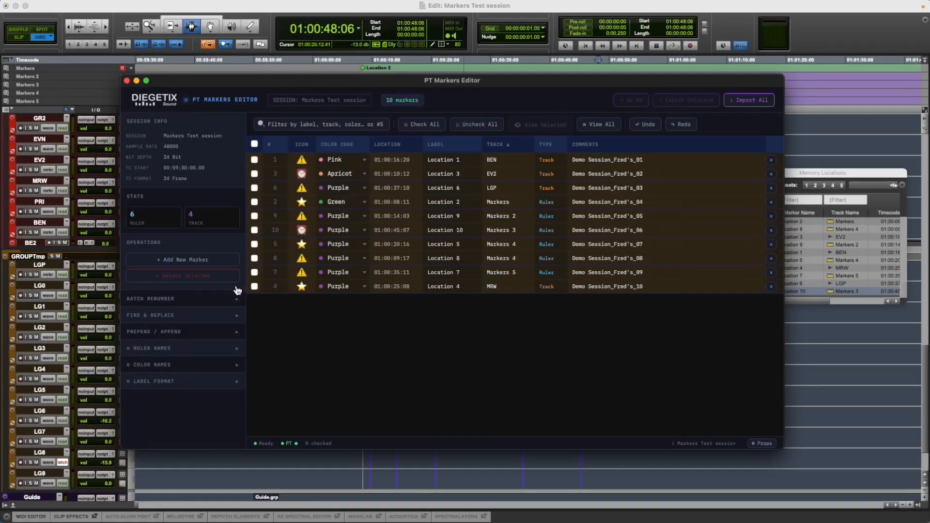
# Step: Rename the colour labels Purple to Director, Apricot to Producer, Green to Editorial and Pink to VFX, and save them
pyautogui.click(230, 368)
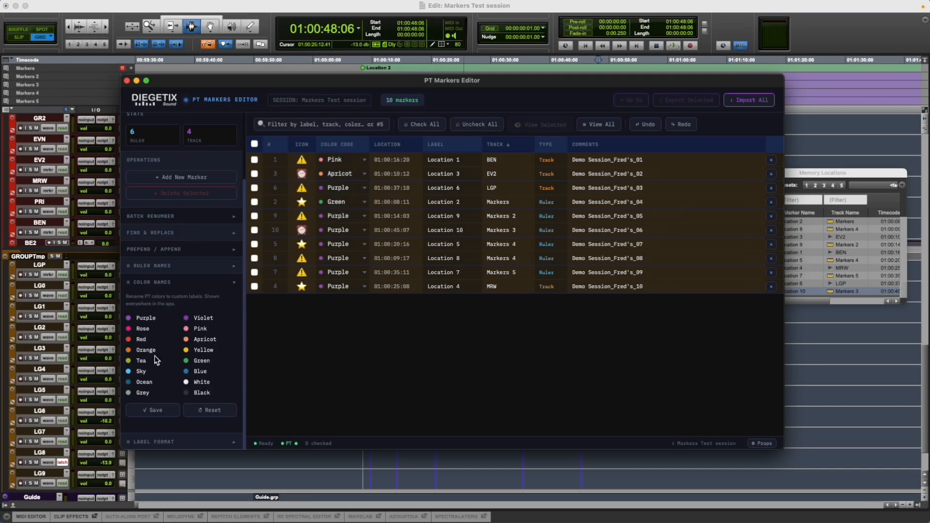
pyautogui.doubleClick(151, 319)
pyautogui.write('Director')
pyautogui.doubleClick(203, 340)
pyautogui.write('Producer')
pyautogui.doubleClick(201, 361)
pyautogui.write('Editorial')
pyautogui.doubleClick(201, 329)
pyautogui.write('VFX')
pyautogui.click(164, 413)
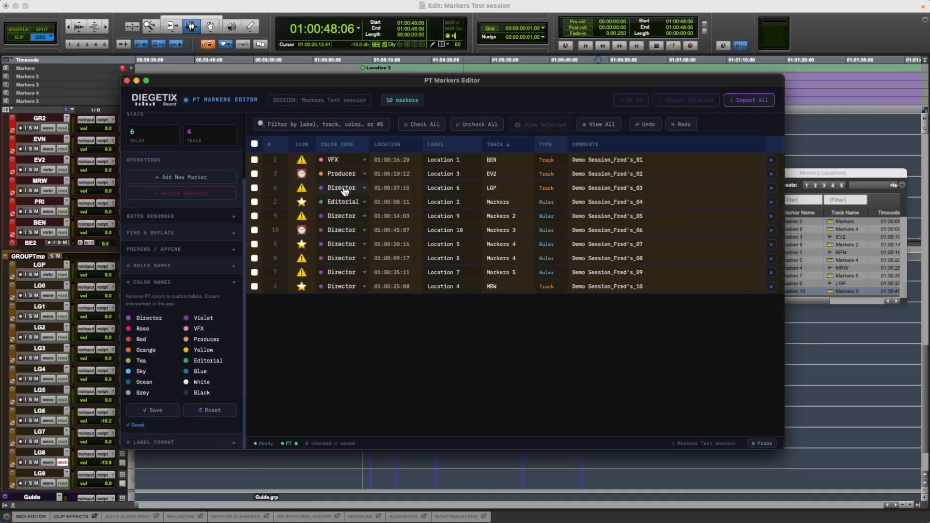
pyautogui.click(234, 283)
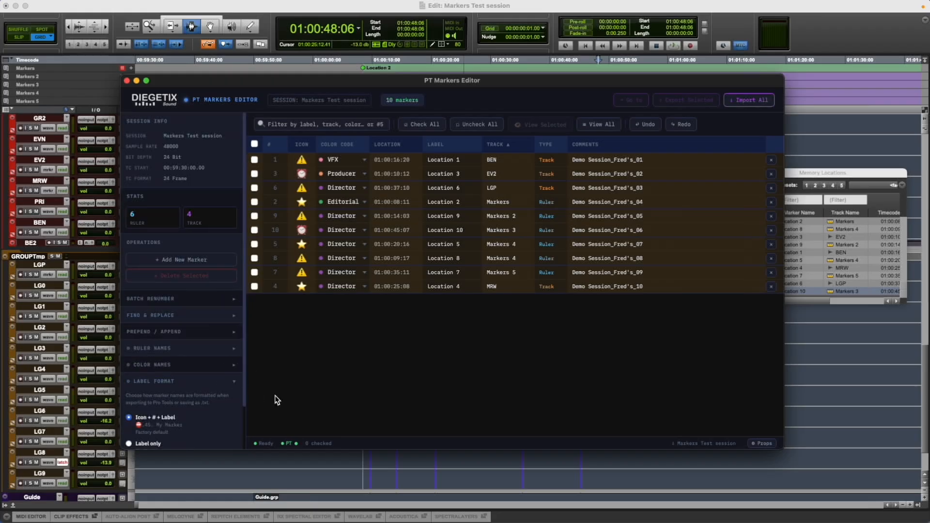
# Step: Select all markers and export them to Pro Tools with the Icon + # + Label name format
pyautogui.click(241, 388)
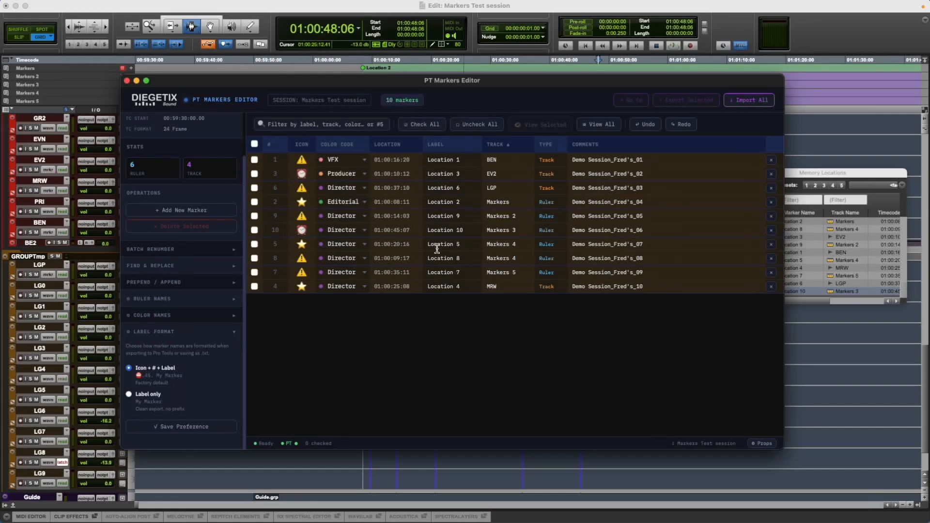
pyautogui.moveTo(329, 80); pyautogui.dragTo(261, 132)
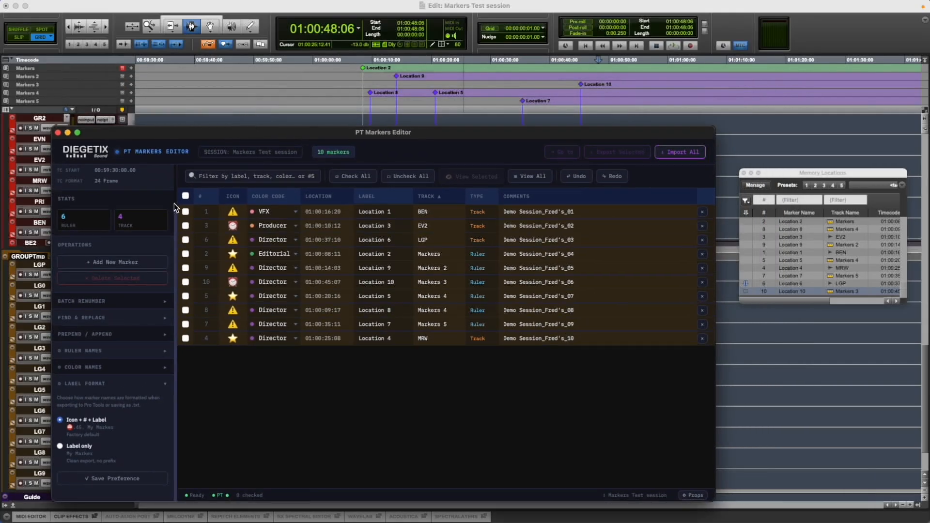
pyautogui.click(187, 199)
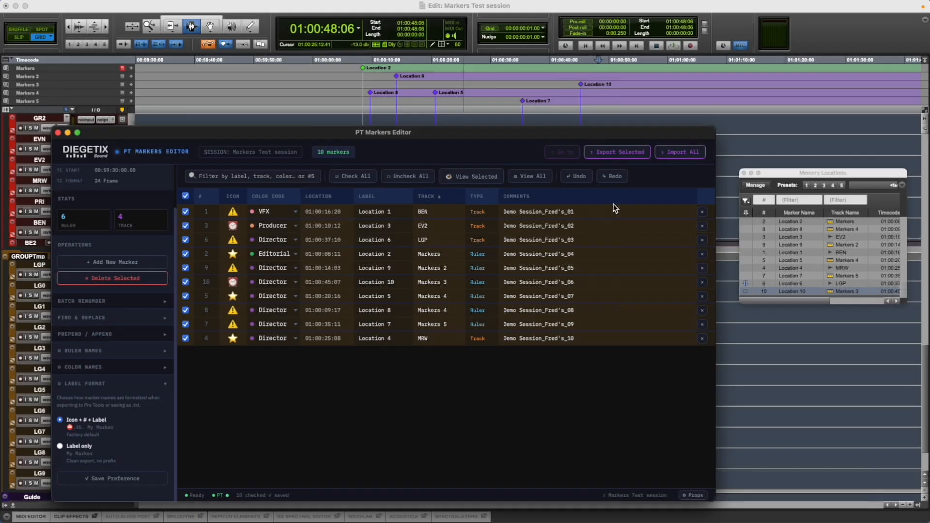
pyautogui.click(636, 159)
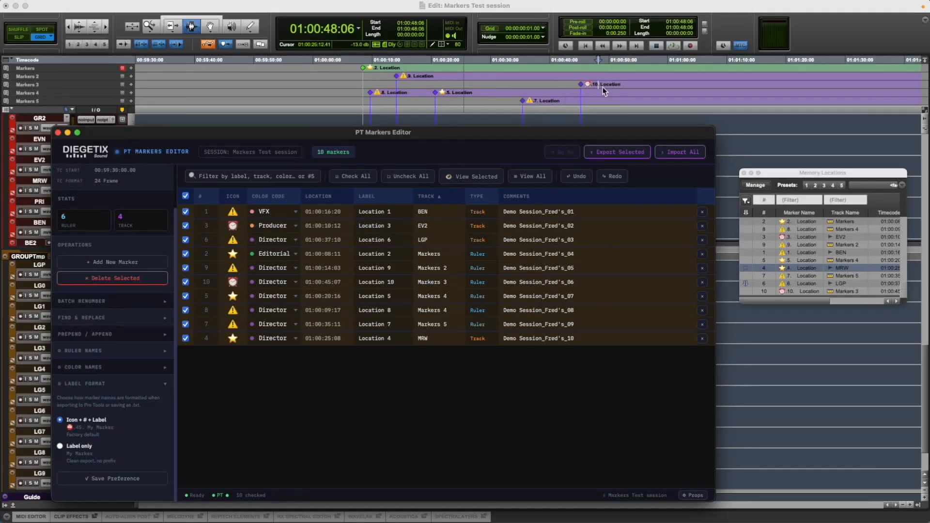
# Step: In the Pro Tools session, delete the markers on the five marker rulers, and return to PT Markers Editor
pyautogui.click(633, 86)
pyautogui.moveTo(336, 74); pyautogui.dragTo(678, 108)
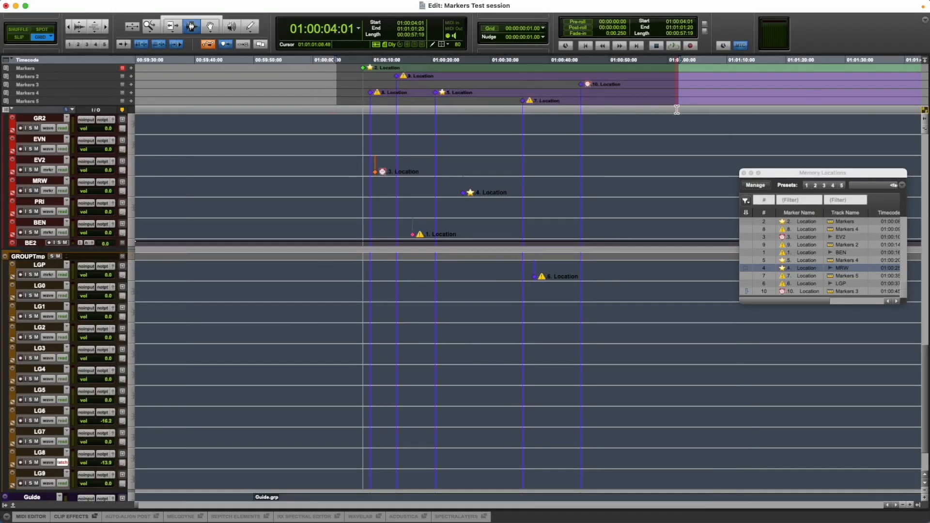
pyautogui.press('Delete')
pyautogui.press('super+Tab')
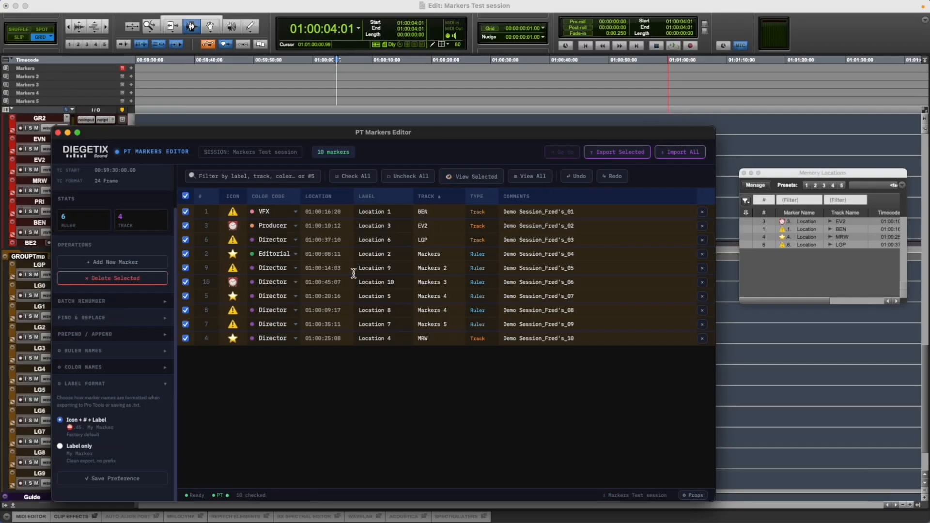
# Step: Save Label only as the label format preference and export the selected markers to Pro Tools again
pyautogui.moveTo(173, 132); pyautogui.dragTo(185, 122)
pyautogui.click(71, 436)
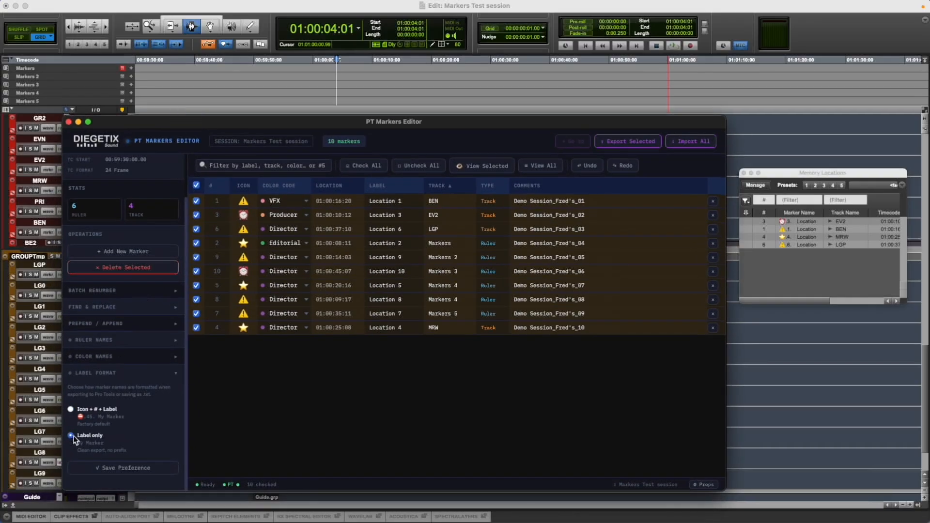
pyautogui.click(127, 469)
pyautogui.click(643, 148)
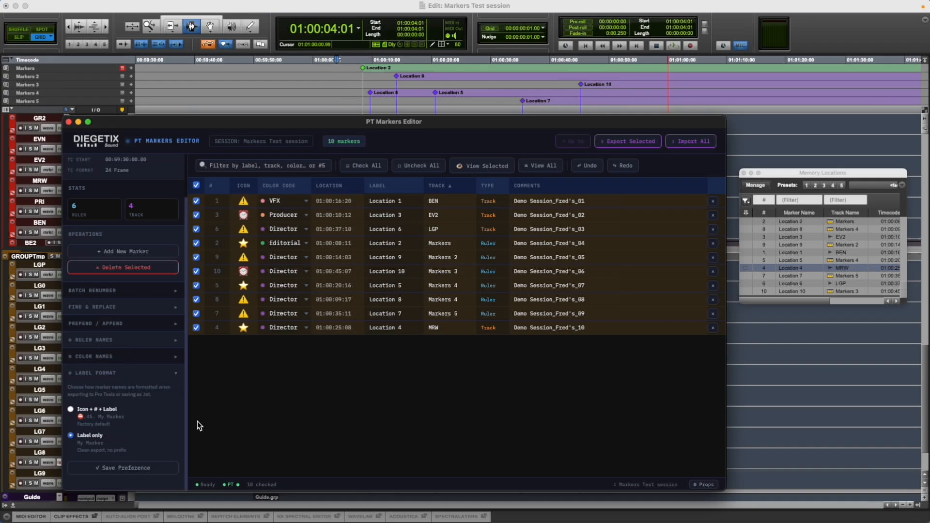
pyautogui.click(177, 374)
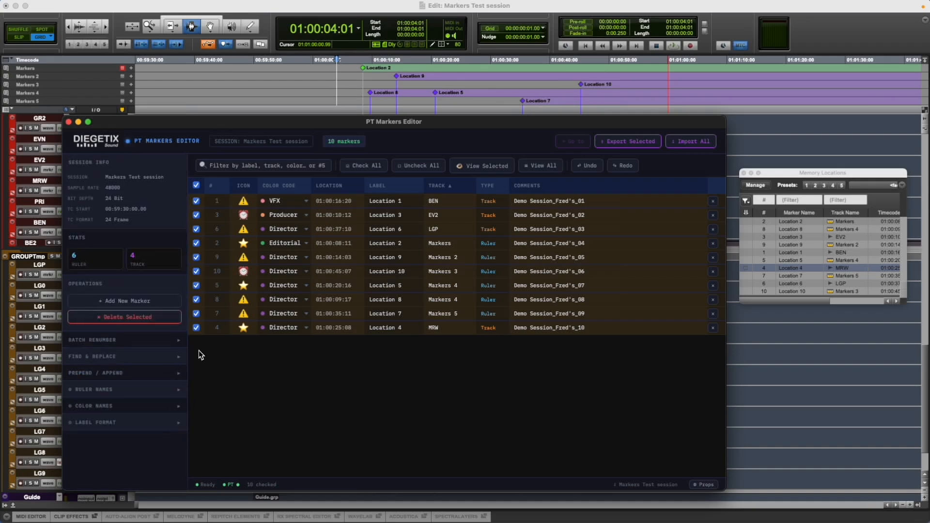
# Step: Sort the markers by location and batch renumber all selected markers starting from 1
pyautogui.click(176, 341)
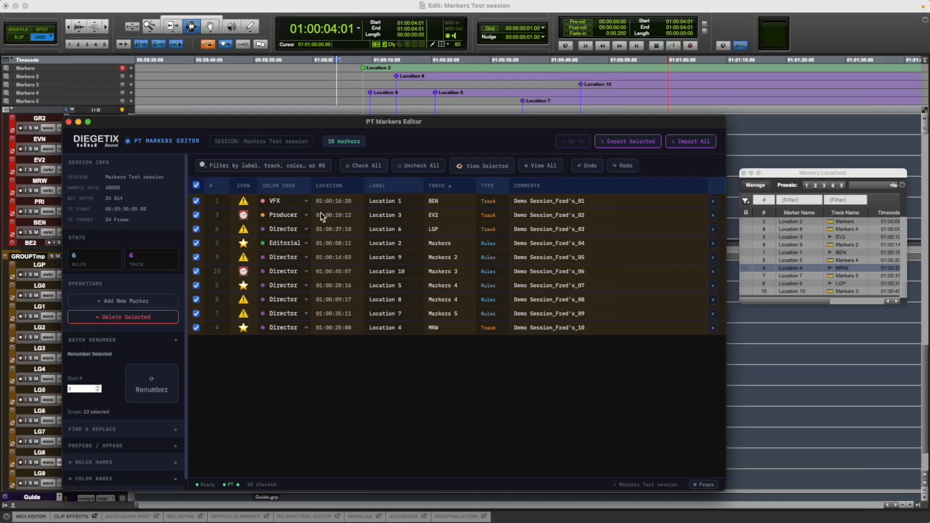
pyautogui.click(337, 190)
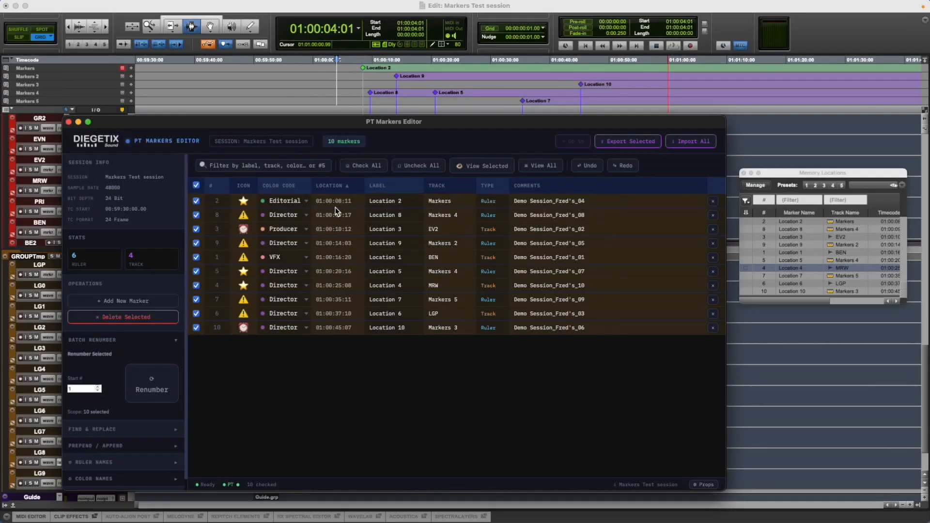
pyautogui.click(136, 394)
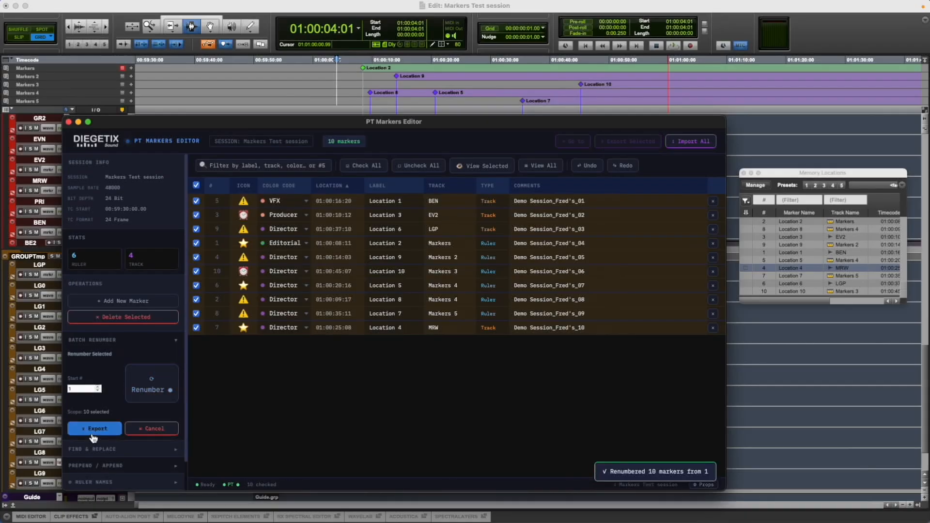
# Step: Export the renumbered markers to Pro Tools and sort the marker table by number
pyautogui.click(93, 433)
pyautogui.click(422, 335)
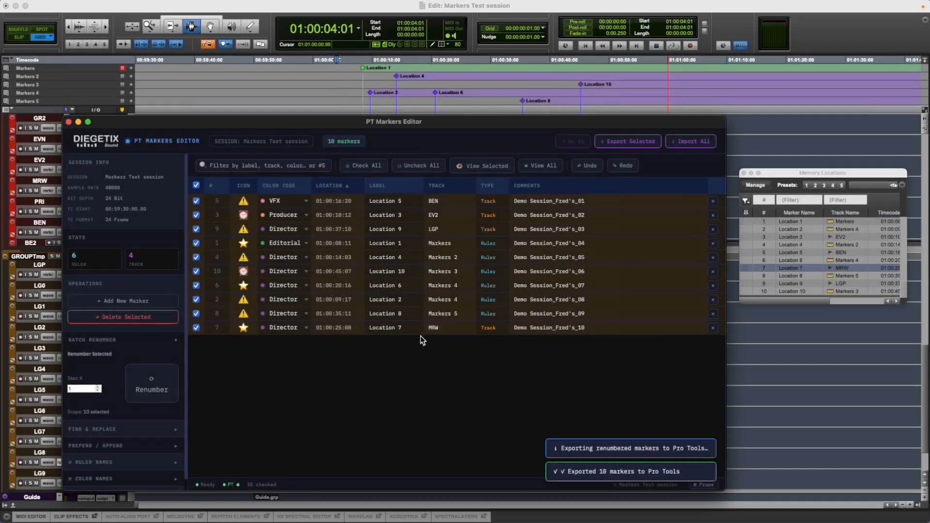
pyautogui.click(220, 188)
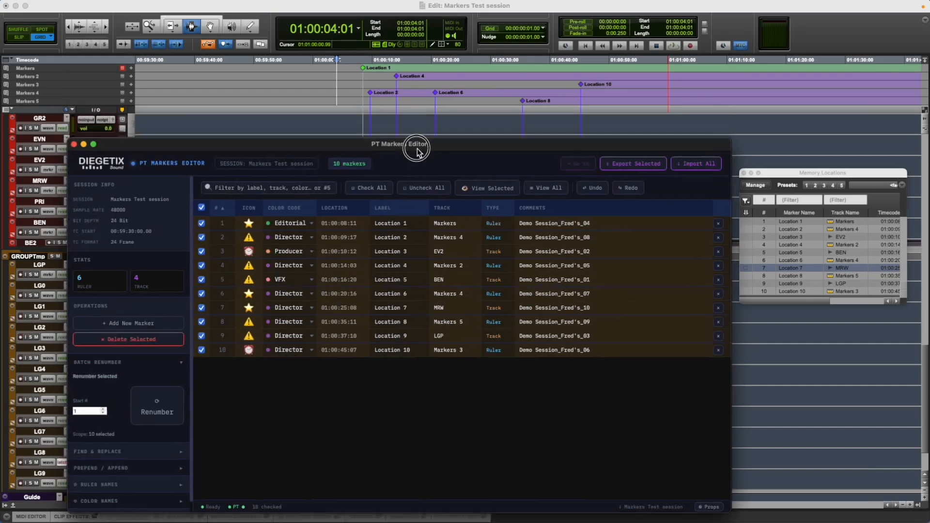
# Step: Hide all other applications and reposition the PT Markers Editor window near the middle of the desktop
pyautogui.moveTo(411, 122); pyautogui.dragTo(415, 303)
pyautogui.moveTo(523, 303); pyautogui.dragTo(511, 99)
pyautogui.press('alt+super+h')
pyautogui.moveTo(297, 98); pyautogui.dragTo(365, 87)
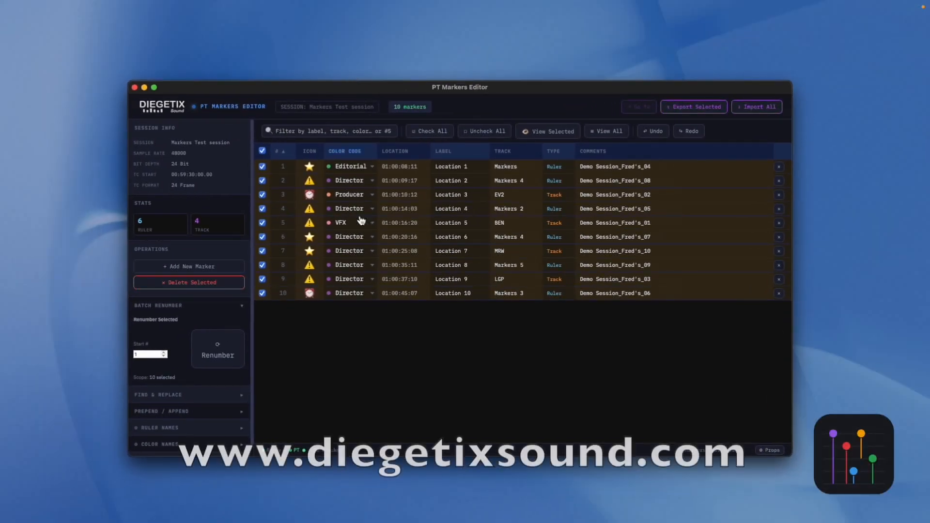